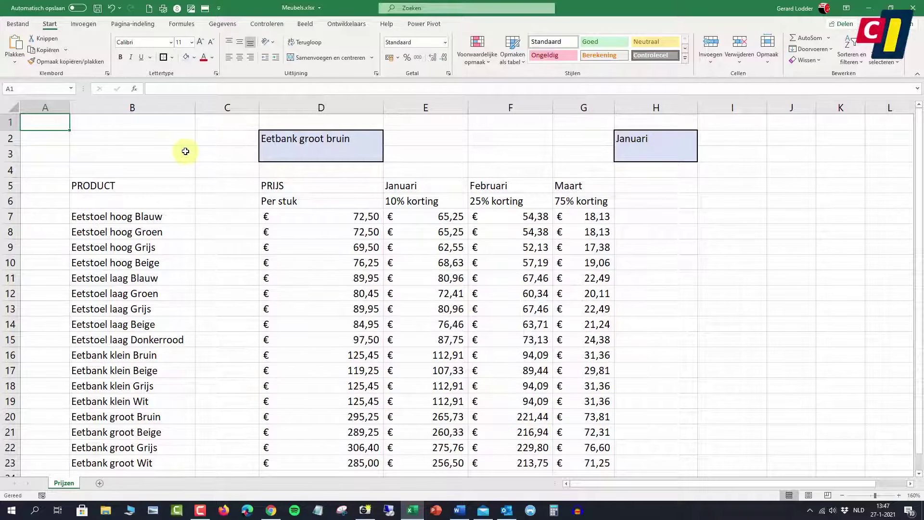
Step: Enter =X.ZOEKEN(D2;B7:B23;D7:D23) in D3 to return 295,25 for 'Eetbank groot bruin'
{"action": "left_click", "coordinate": [290, 160]}
{"action": "type", "text": "="}
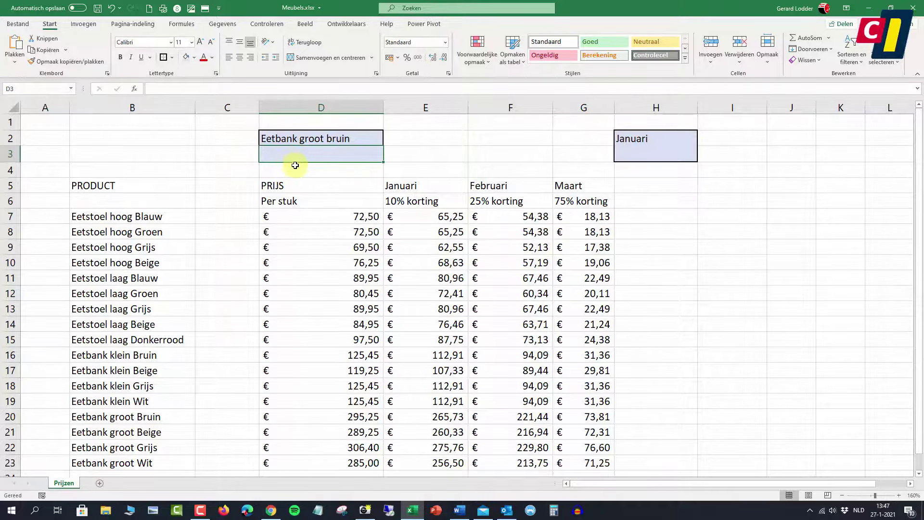
{"action": "type", "text": "X"}
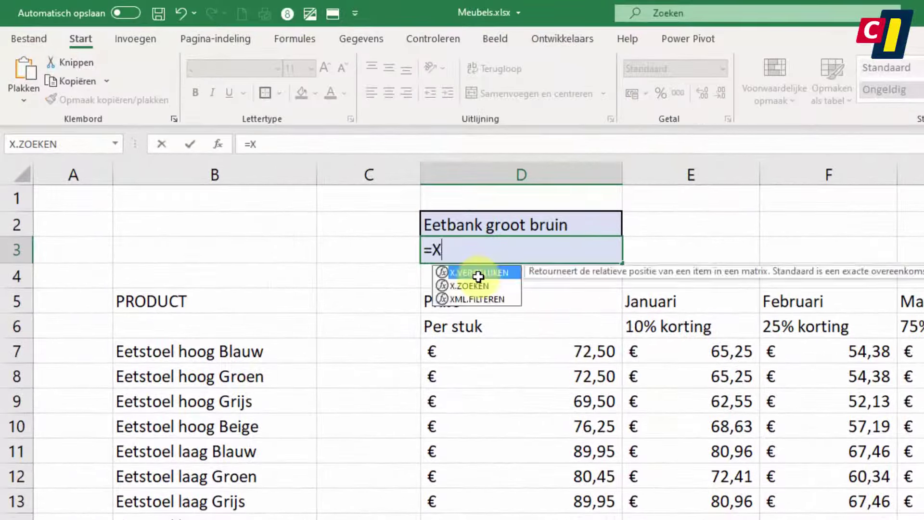
{"action": "type", "text": "."}
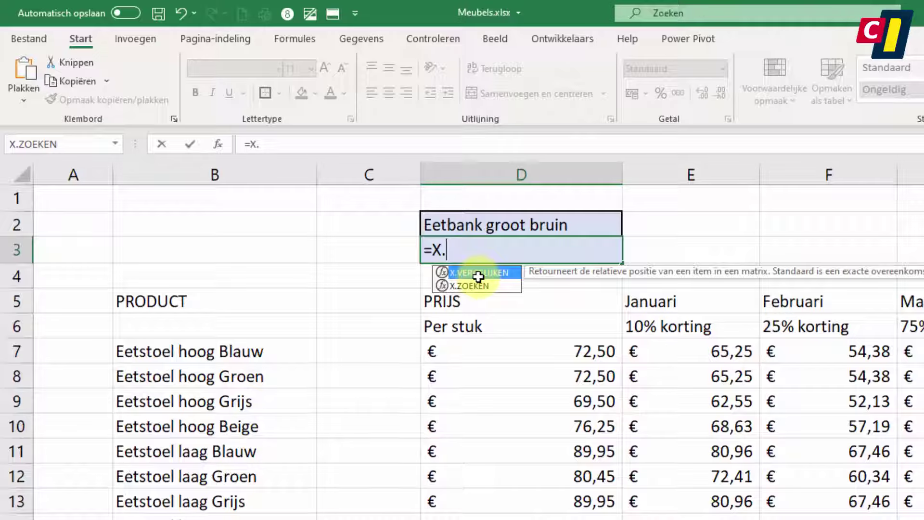
{"action": "double_click", "coordinate": [477, 286]}
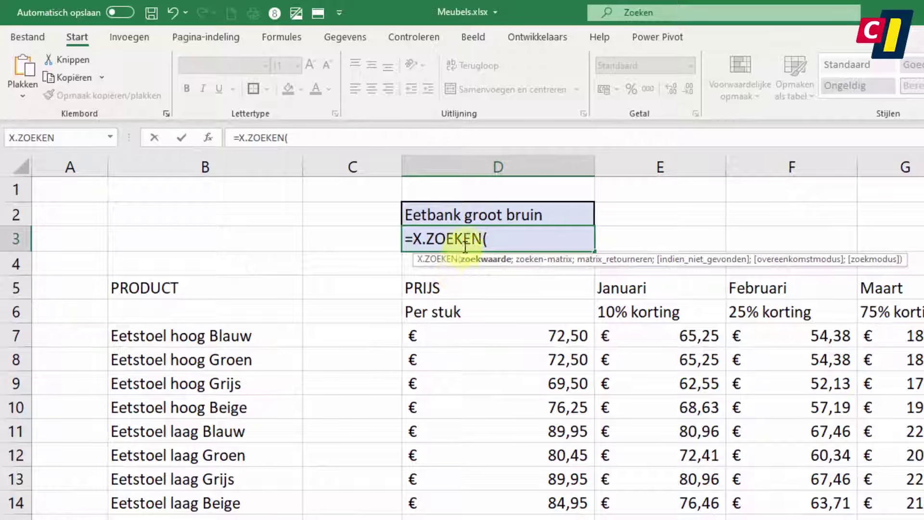
{"action": "left_click", "coordinate": [471, 218]}
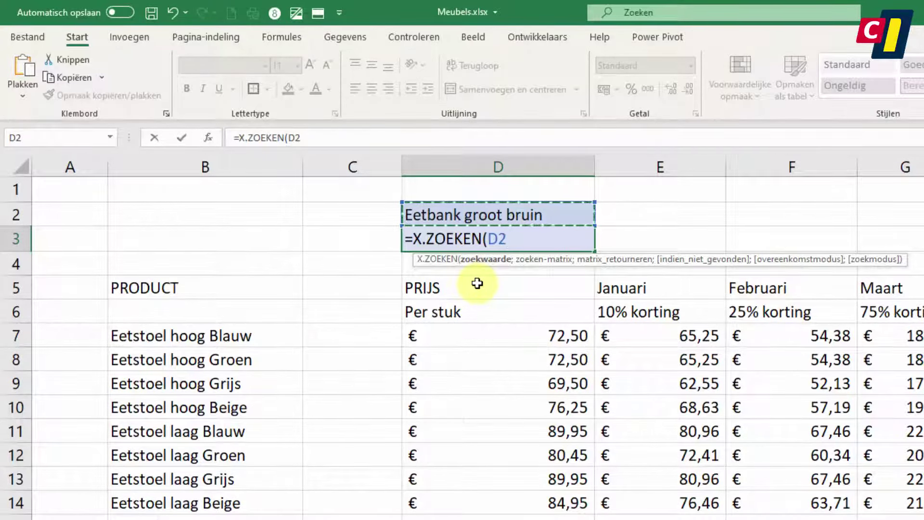
{"action": "type", "text": ";"}
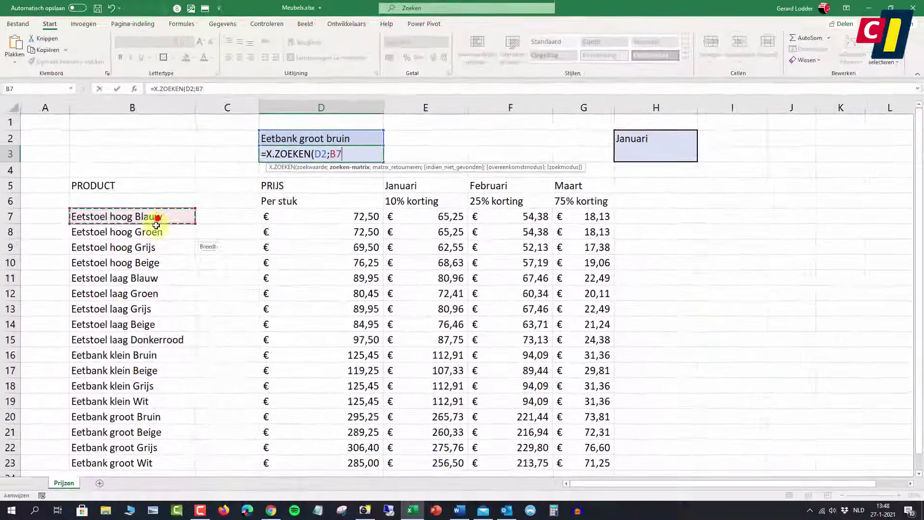
{"action": "left_click_drag", "start_coordinate": [157, 217], "coordinate": [140, 463]}
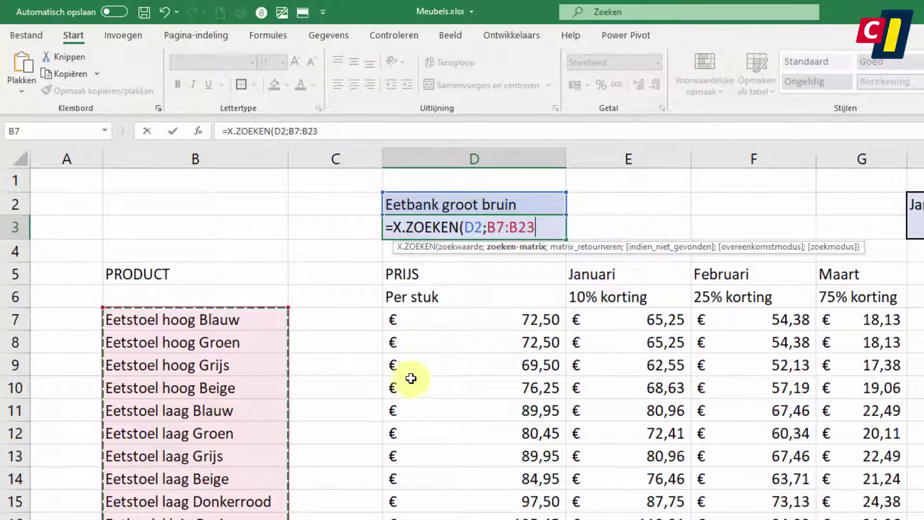
{"action": "type", "text": ";"}
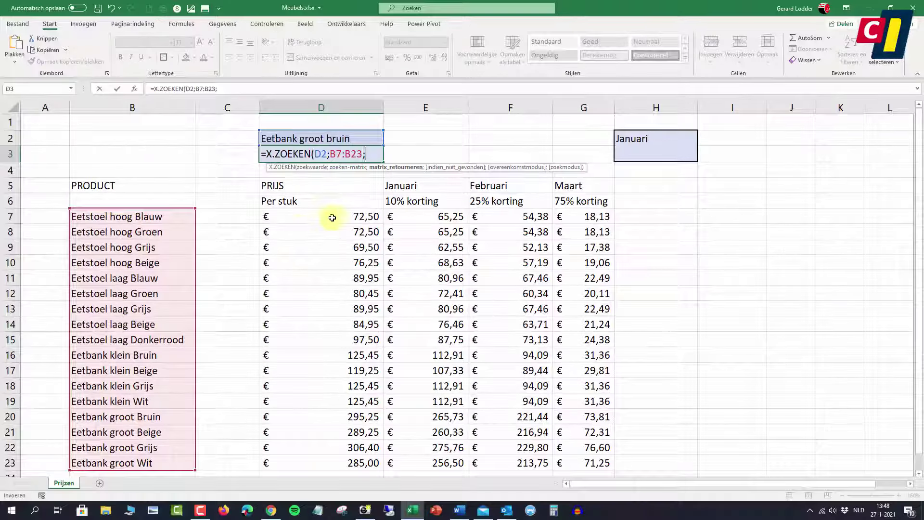
{"action": "left_click_drag", "start_coordinate": [334, 216], "coordinate": [346, 462]}
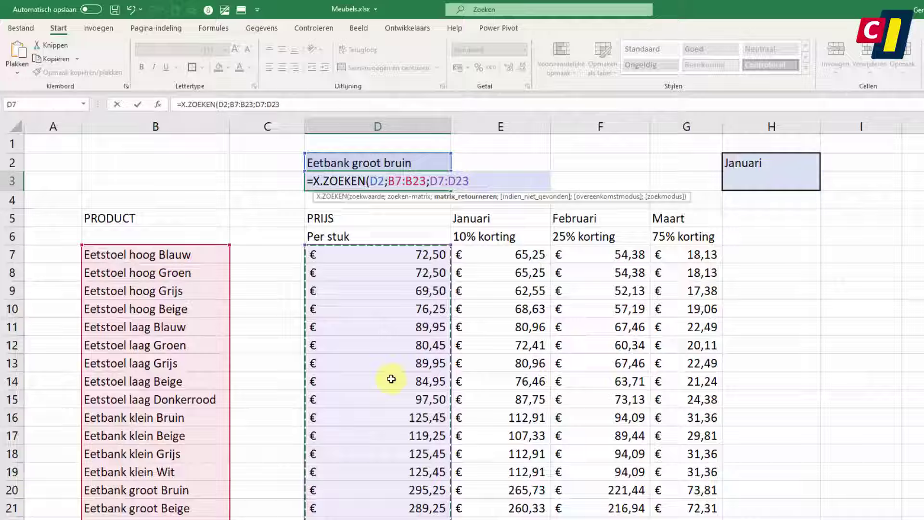
{"action": "type", "text": ")"}
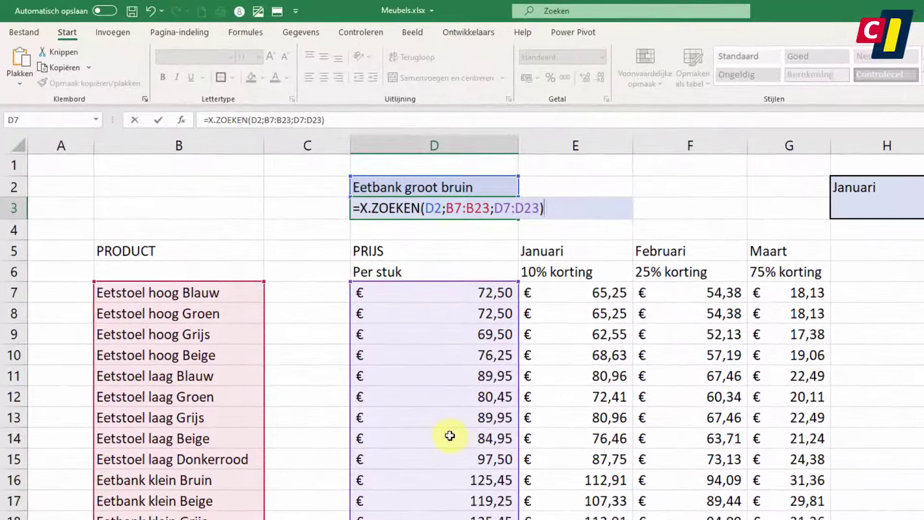
{"action": "key", "text": "Return"}
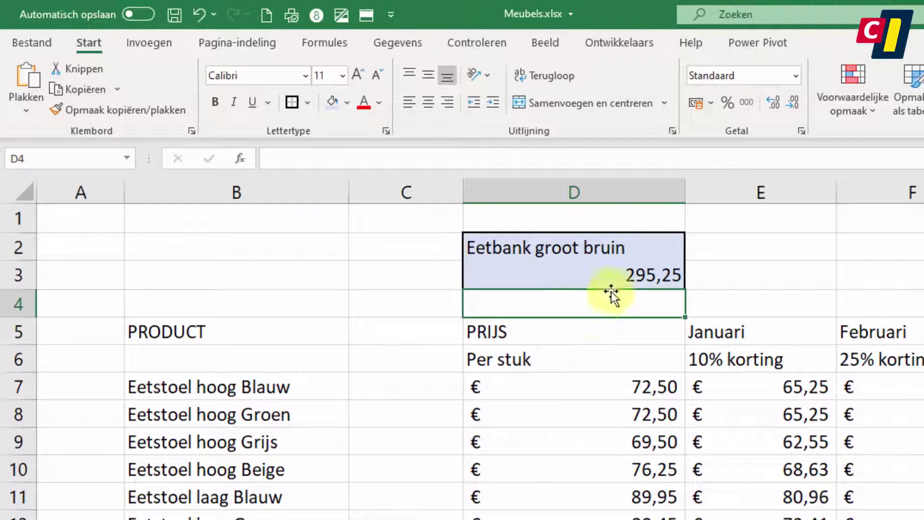
Step: Widen D3's return range from D7:D23 to D7:G23 so prices spill across D3:G3
{"action": "left_click", "coordinate": [501, 224]}
{"action": "left_click", "coordinate": [403, 159]}
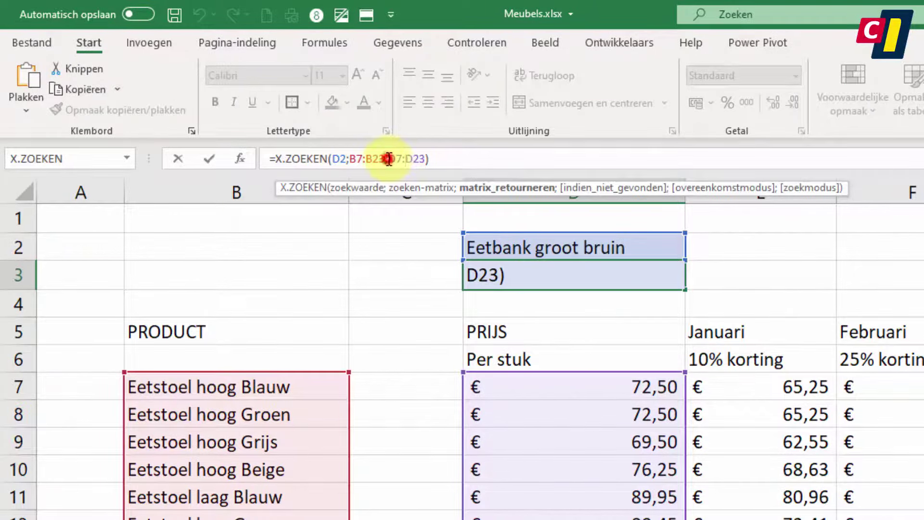
{"action": "left_click_drag", "start_coordinate": [388, 159], "coordinate": [422, 159]}
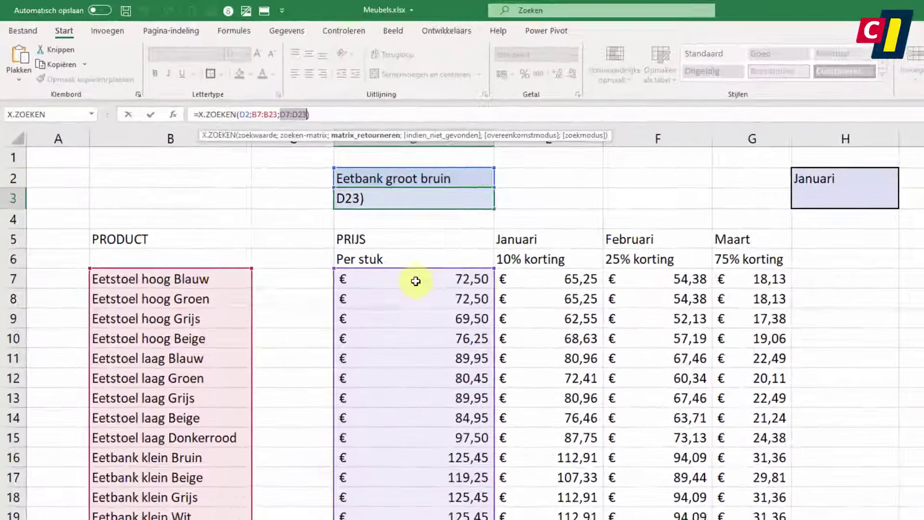
{"action": "mouse_move", "coordinate": [527, 357]}
{"action": "left_mouse_down"}
{"action": "mouse_move", "coordinate": [573, 442]}
{"action": "mouse_move", "coordinate": [568, 463]}
{"action": "left_mouse_up"}
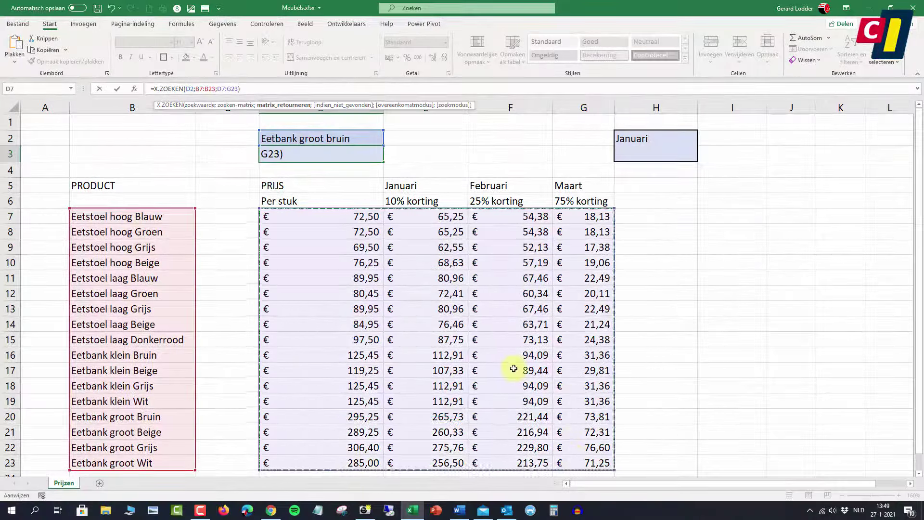
{"action": "key", "text": "Return"}
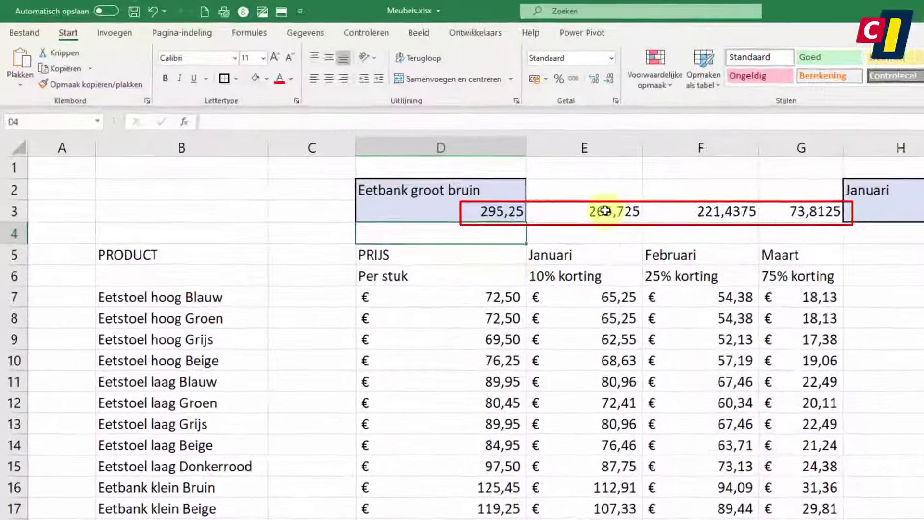
{"action": "left_click", "coordinate": [604, 210]}
{"action": "left_click", "coordinate": [717, 214]}
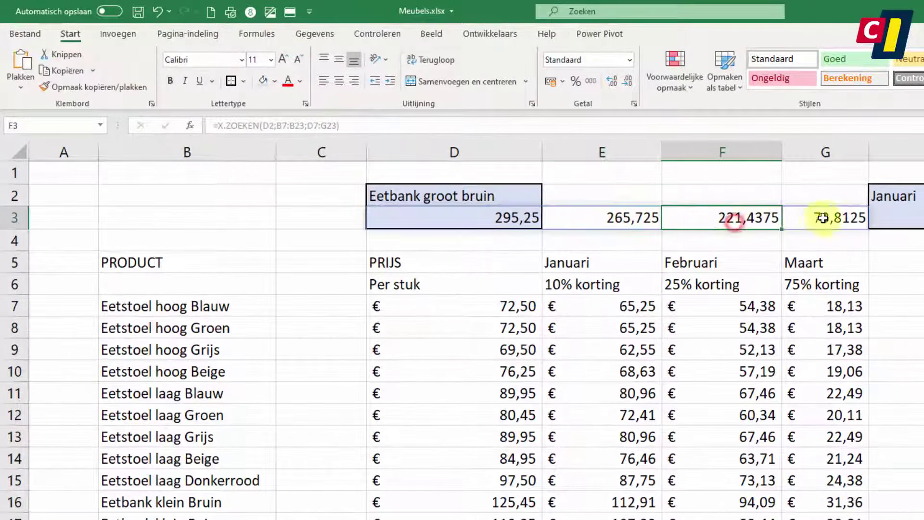
{"action": "left_click", "coordinate": [823, 217]}
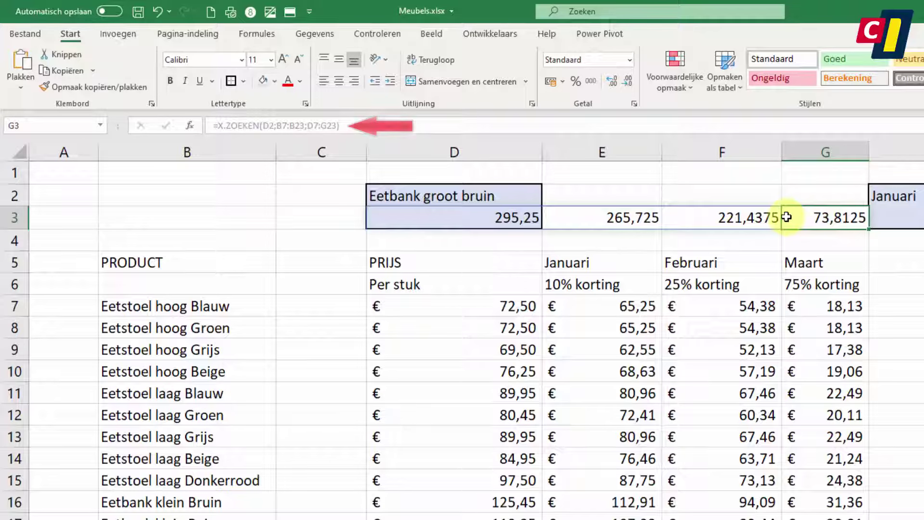
{"action": "left_click", "coordinate": [511, 219]}
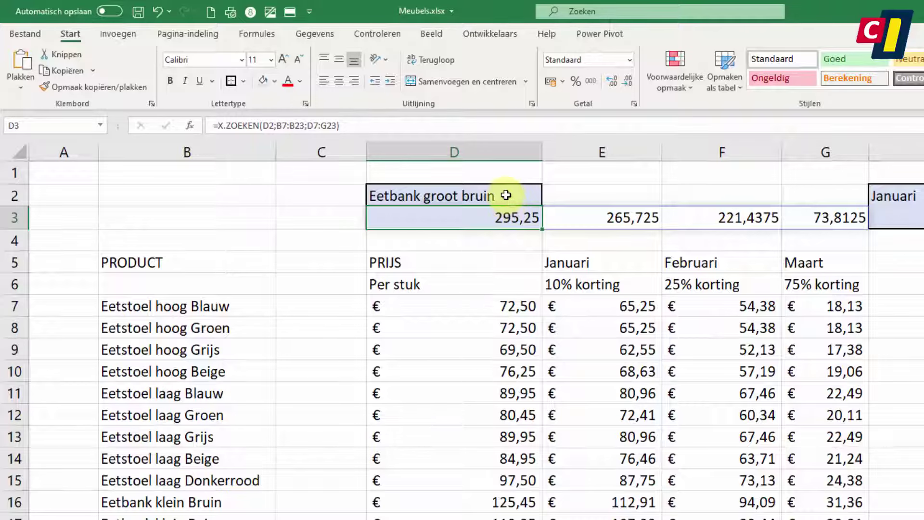
Step: Replace the product name in D2 with 'Eetstoel laag Donkerrood'
{"action": "left_click", "coordinate": [508, 202]}
{"action": "double_click", "coordinate": [508, 196]}
{"action": "left_click_drag", "start_coordinate": [481, 197], "coordinate": [344, 200]}
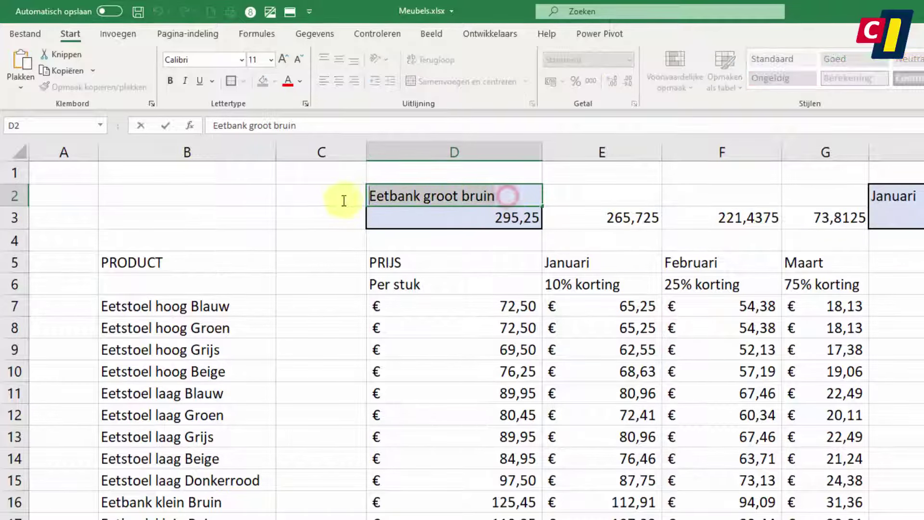
{"action": "type", "text": "Eetstoel laag Donkerrood"}
{"action": "key", "text": "Return"}
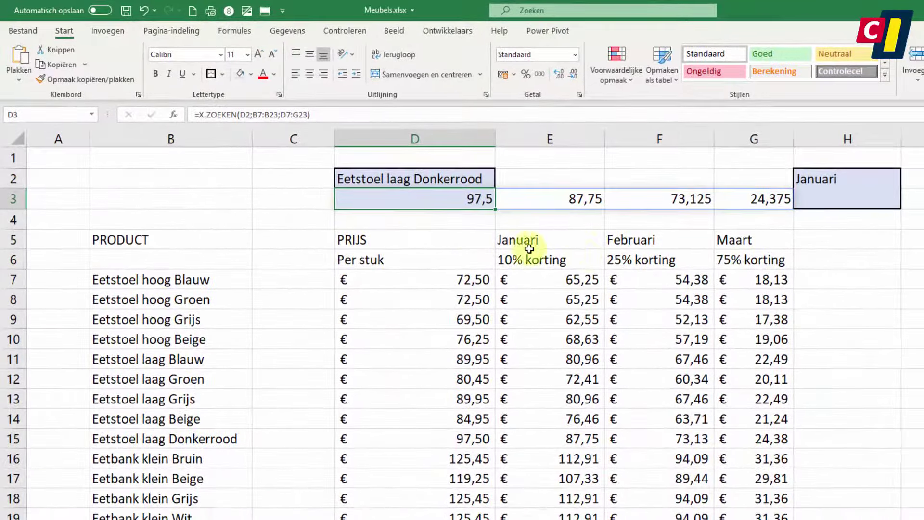
Step: Enter =X.ZOEKEN(H2;D5:G5;D15:G15) in H3 to look up Donkerrood's price by month
{"action": "left_click", "coordinate": [831, 199]}
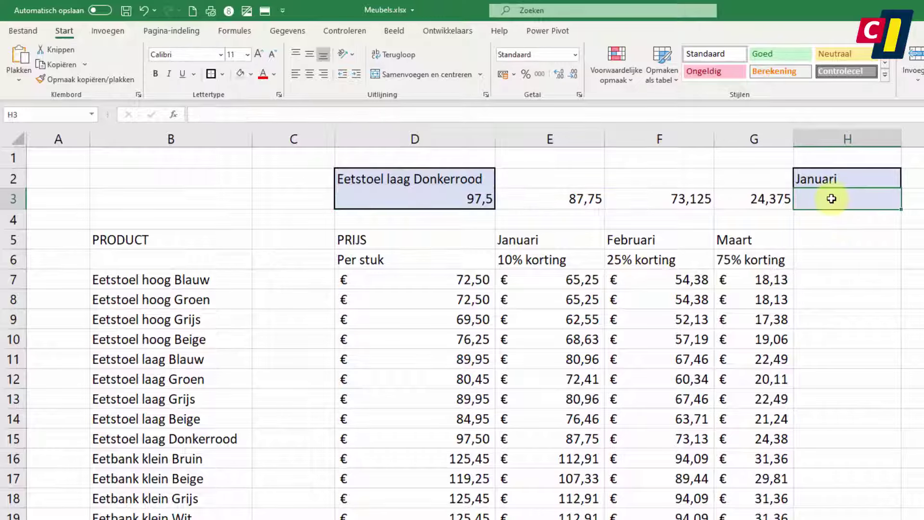
{"action": "type", "text": "="}
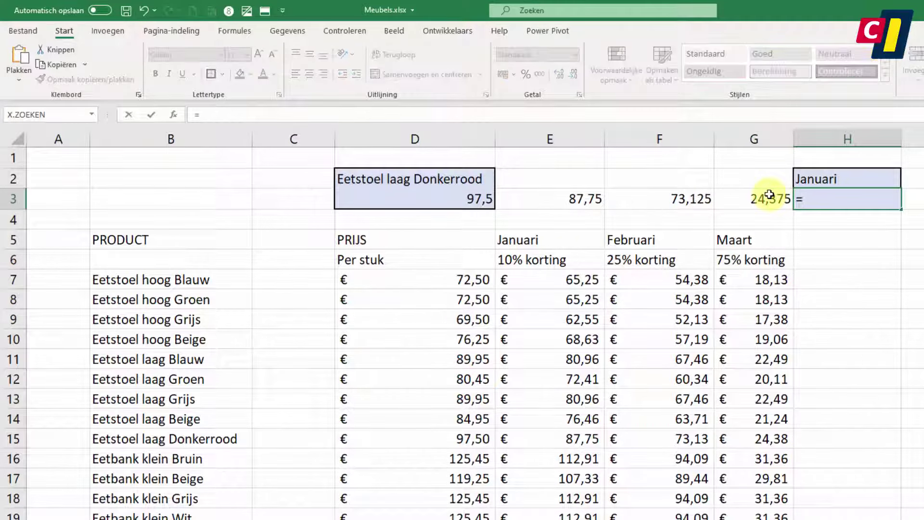
{"action": "type", "text": "x"}
{"action": "double_click", "coordinate": [815, 225]}
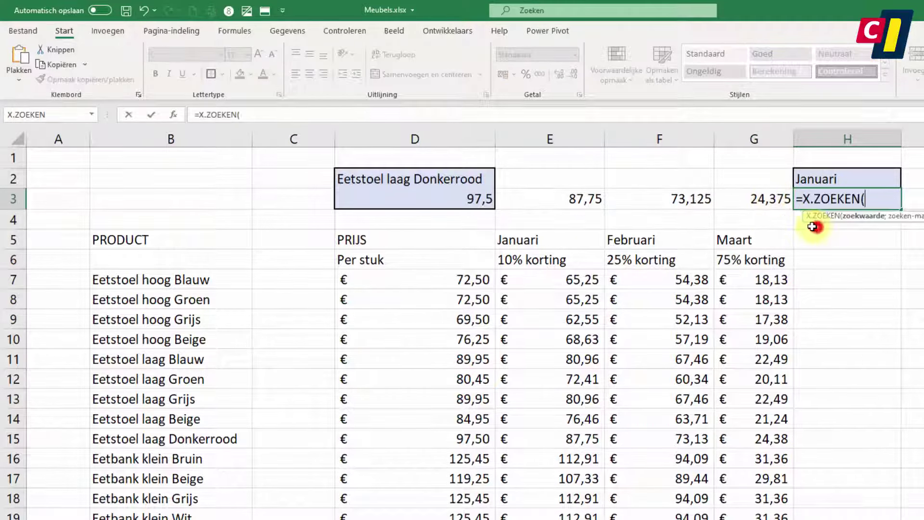
{"action": "left_click", "coordinate": [809, 179]}
{"action": "type", "text": ";"}
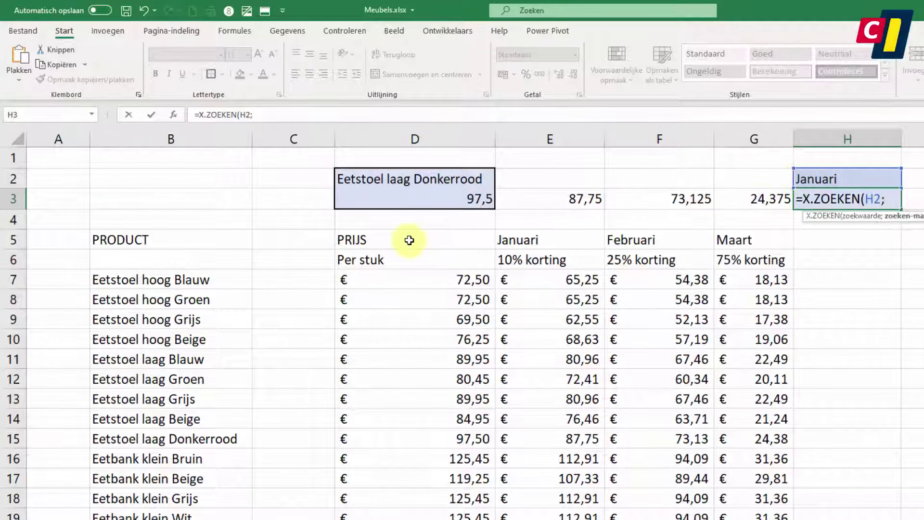
{"action": "left_click_drag", "start_coordinate": [392, 241], "coordinate": [754, 240]}
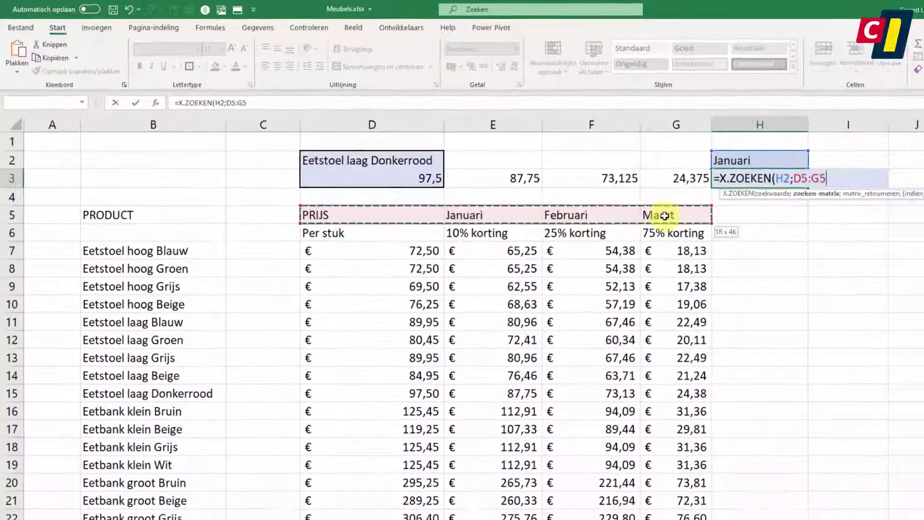
{"action": "type", "text": ";"}
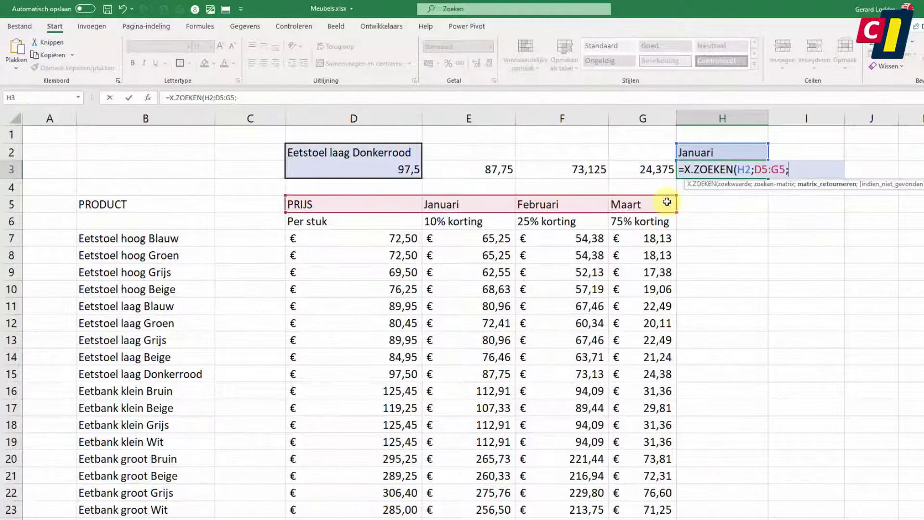
{"action": "left_click_drag", "start_coordinate": [363, 374], "coordinate": [664, 374]}
{"action": "key", "text": "Return"}
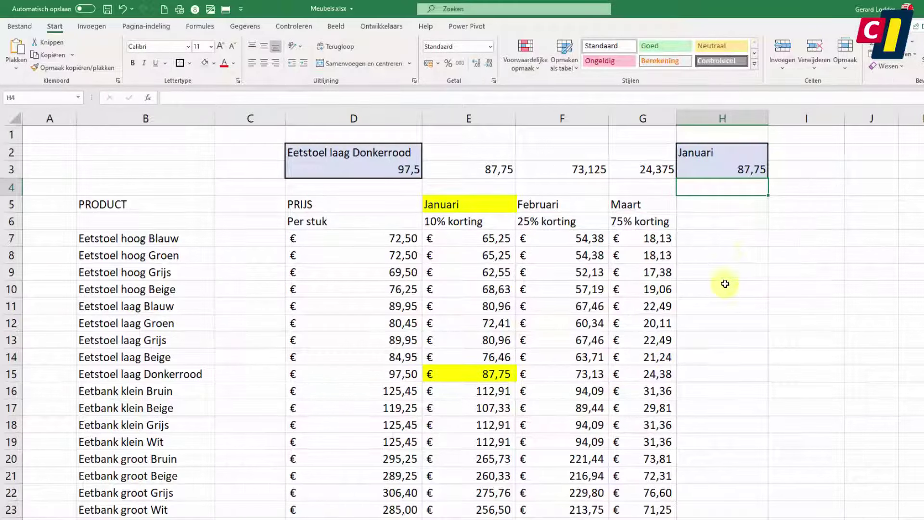
Step: Change the month in H2 to Maart so H3 returns 24,375
{"action": "left_click", "coordinate": [718, 146]}
{"action": "type", "text": "Maa"}
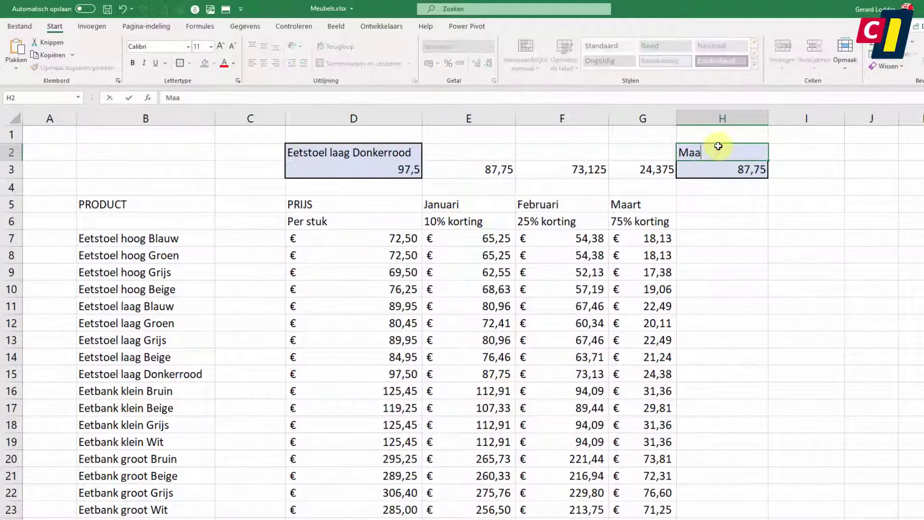
{"action": "type", "text": "rt"}
{"action": "key", "text": "Return"}
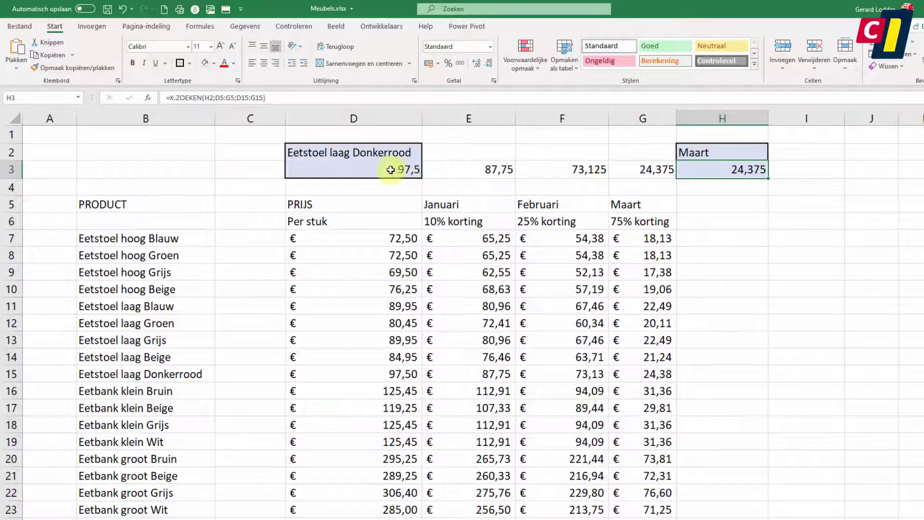
{"action": "left_click", "coordinate": [387, 169]}
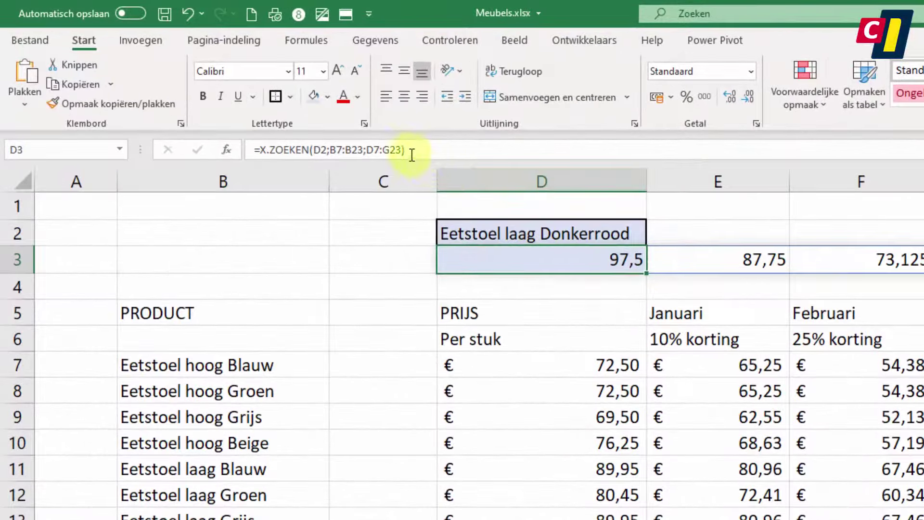
Step: Add "NIET GEVONDEN" as the fourth argument of D3's X.ZOEKEN formula
{"action": "left_click", "coordinate": [401, 150]}
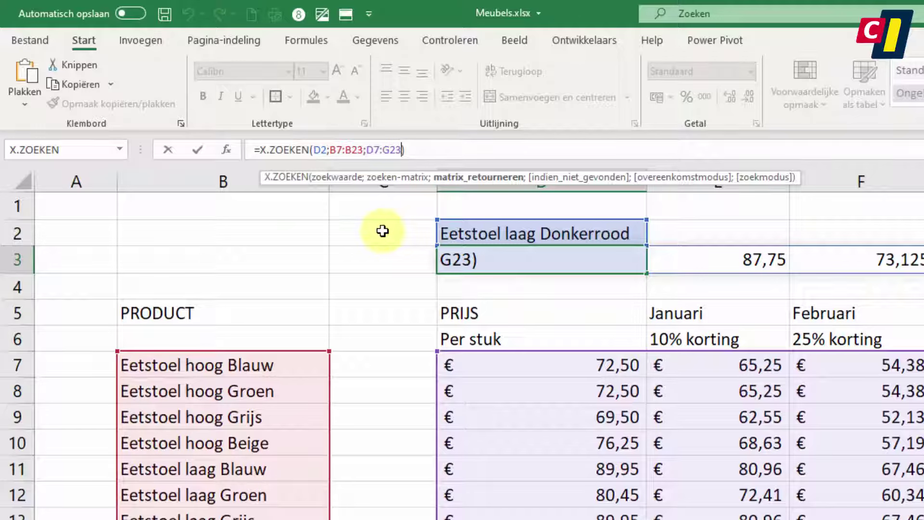
{"action": "type", "text": ";"}
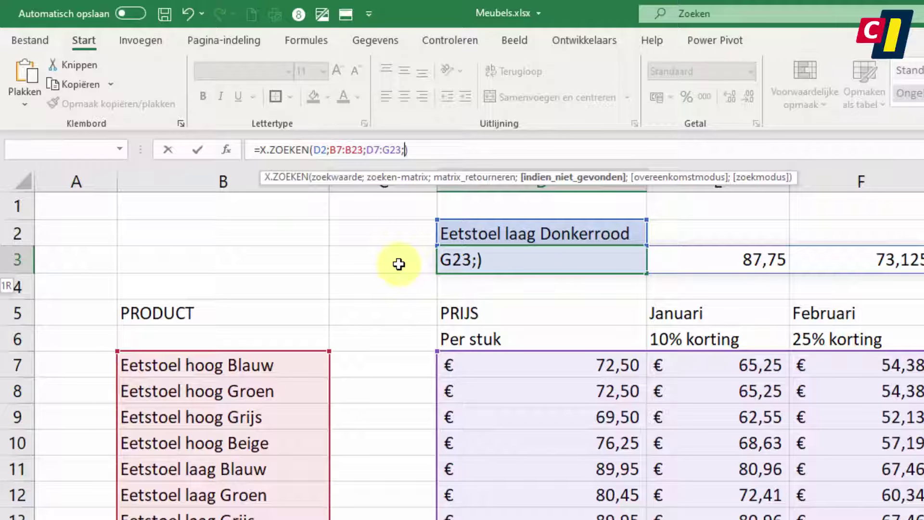
{"action": "type", "text": "\"NIE"}
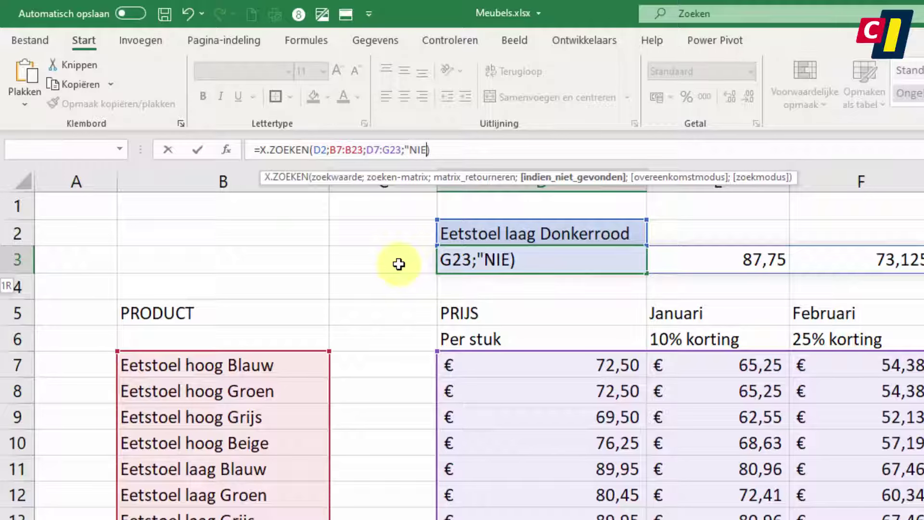
{"action": "type", "text": "T GEVO"}
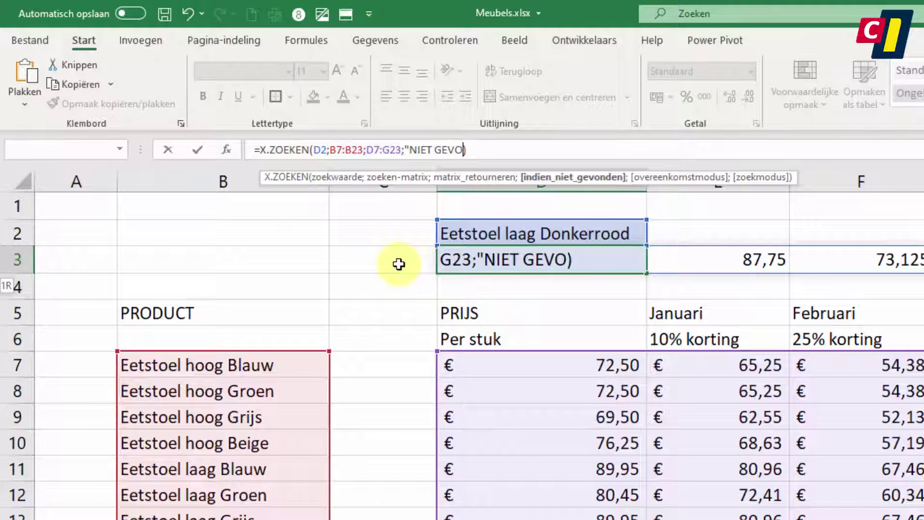
{"action": "type", "text": "NDEN"}
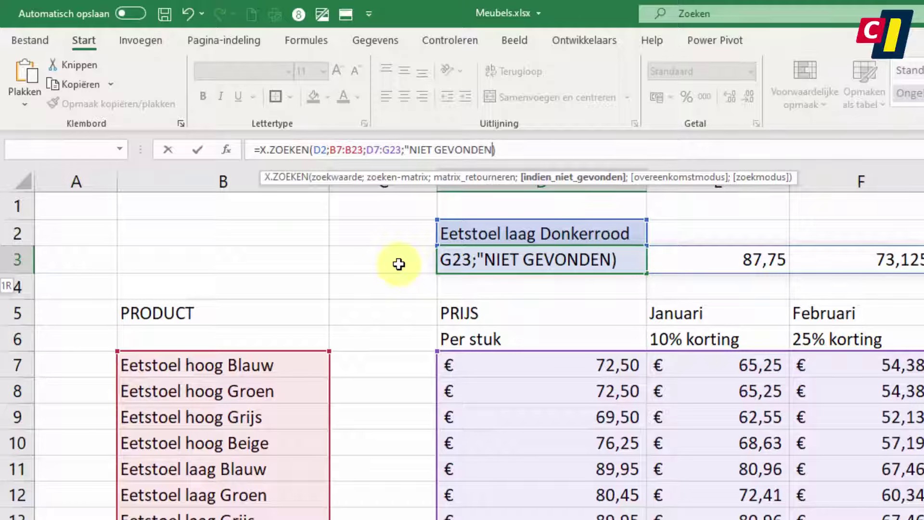
{"action": "type", "text": "\""}
{"action": "key", "text": "Return"}
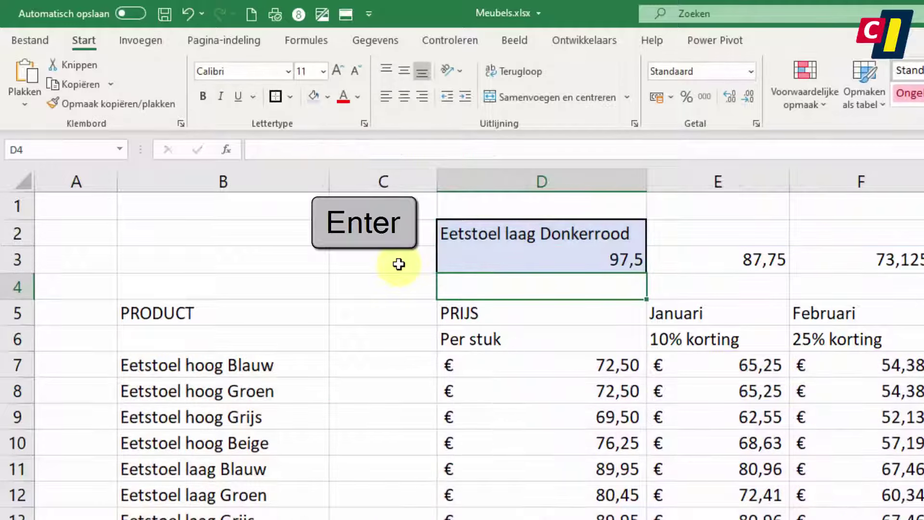
Step: Misspell the product name in D2 to test the NIET GEVONDEN fallback
{"action": "left_click", "coordinate": [525, 234]}
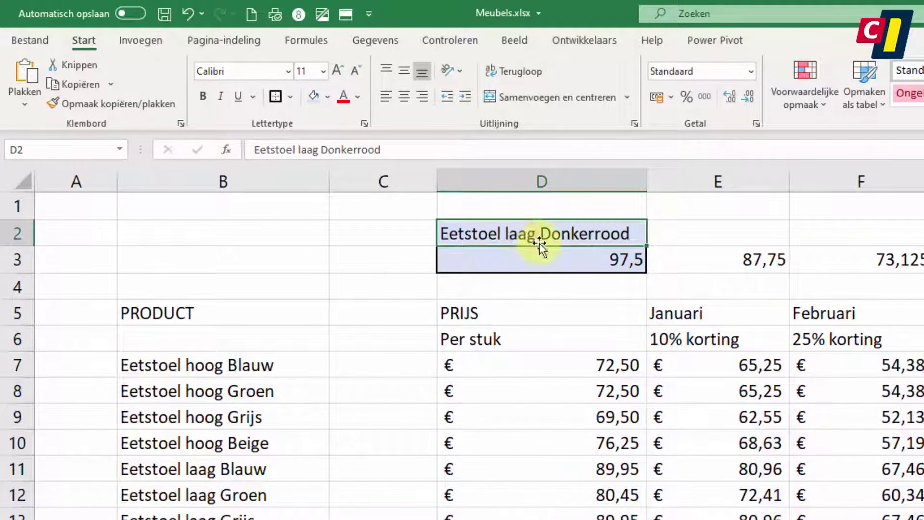
{"action": "double_click", "coordinate": [629, 234]}
{"action": "key", "text": "BackSpace"}
{"action": "key", "text": "BackSpace"}
{"action": "type", "text": "d"}
{"action": "key", "text": "Return"}
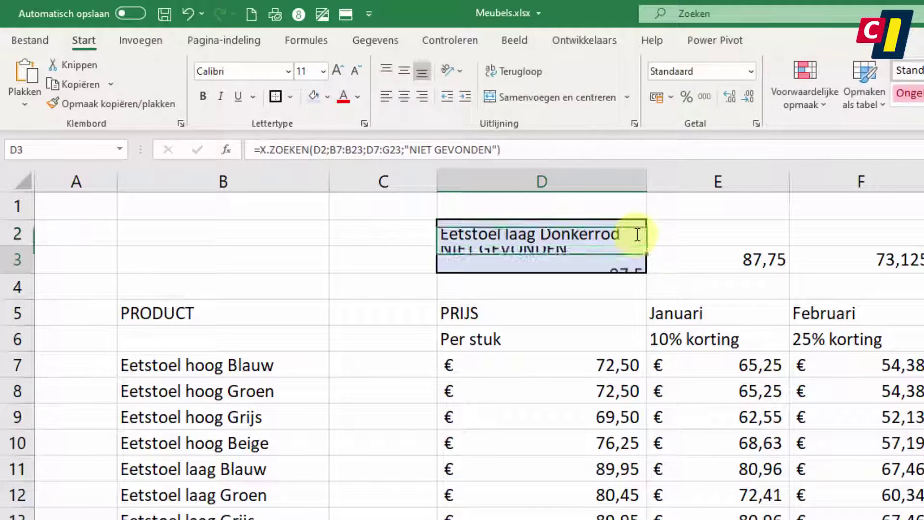